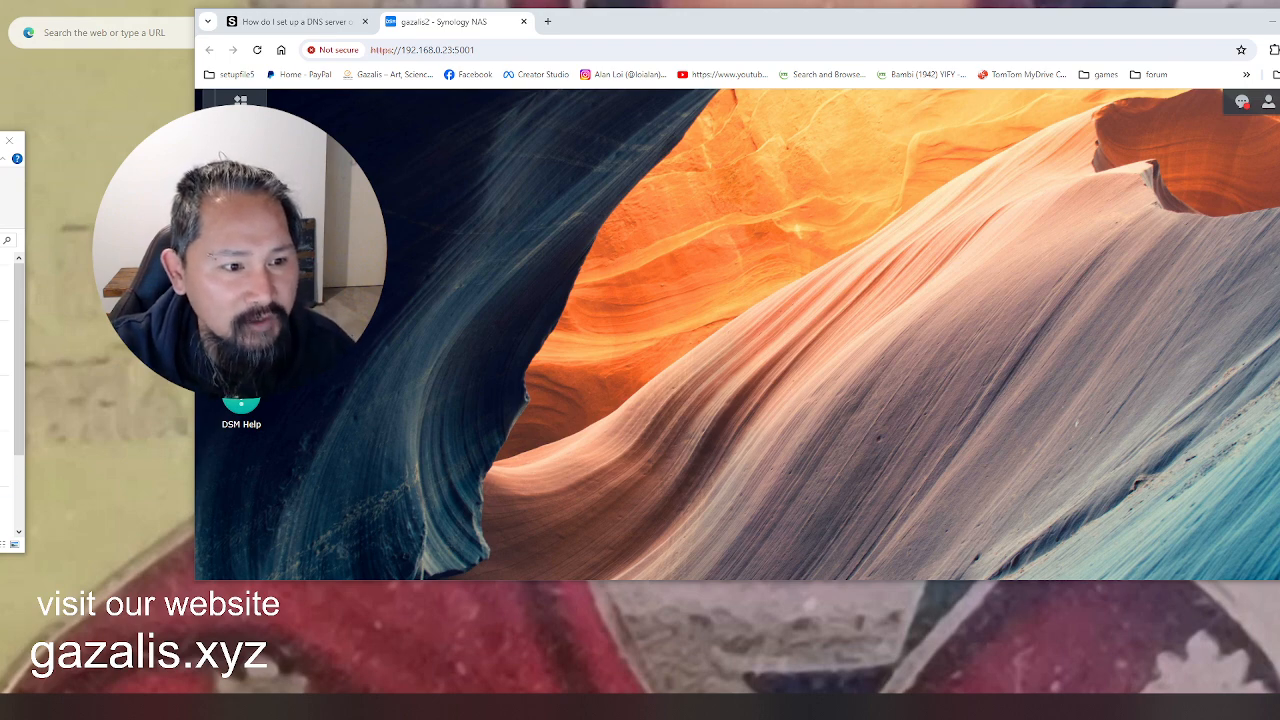
- Find Apache HTTP Server 2.4 among all packages in Package Center and open its details page
drag(195, 270, 387, 270)
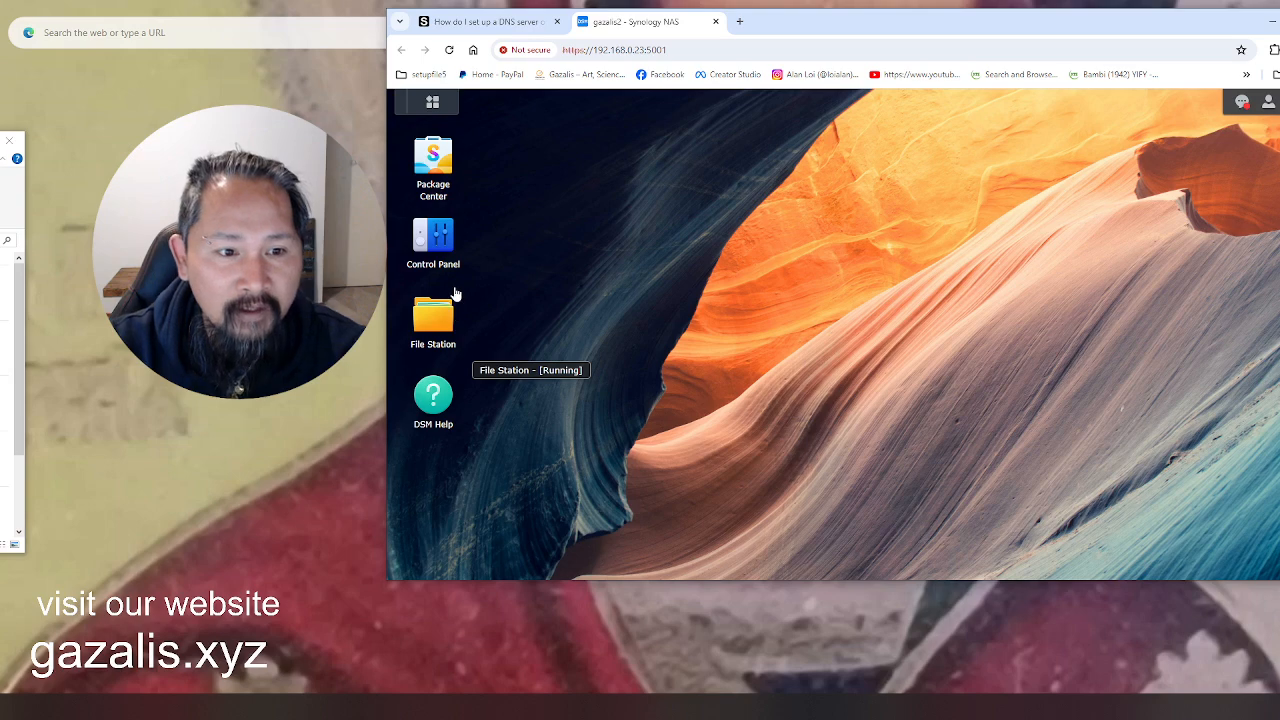
click(444, 167)
scroll(886, 479, down, 5)
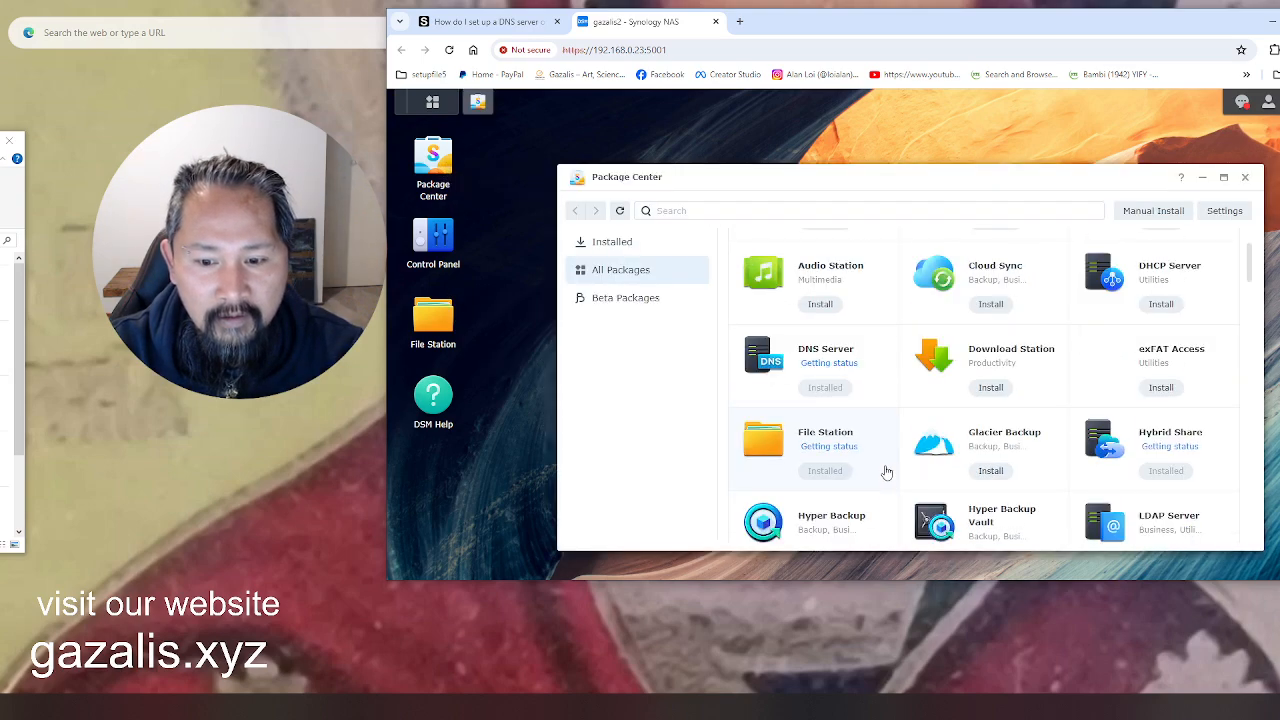
scroll(886, 472, down, 6)
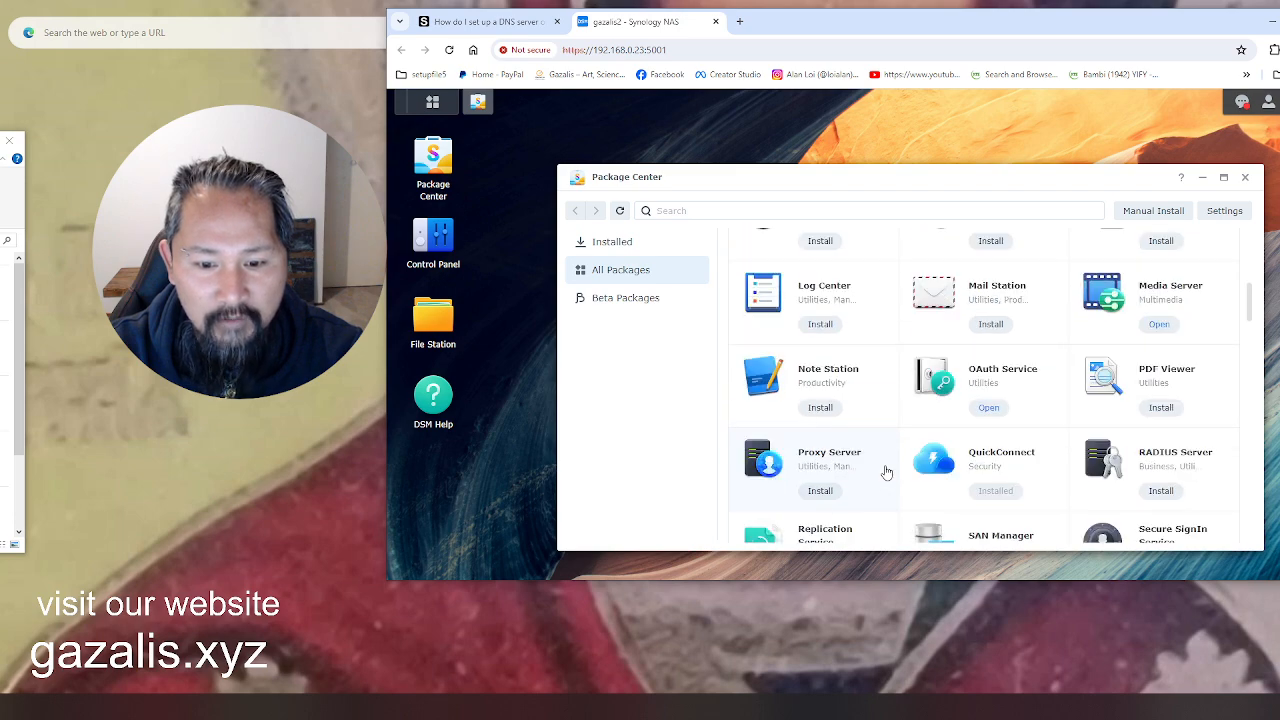
scroll(886, 472, down, 5)
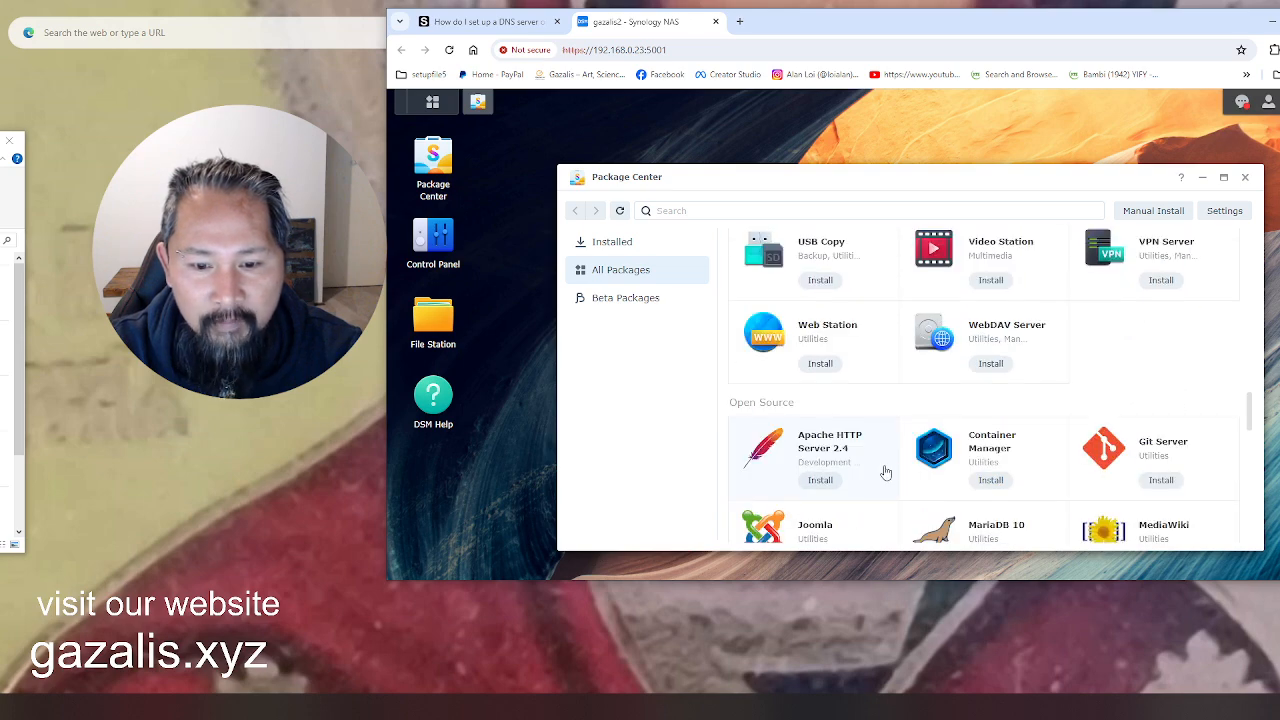
click(826, 450)
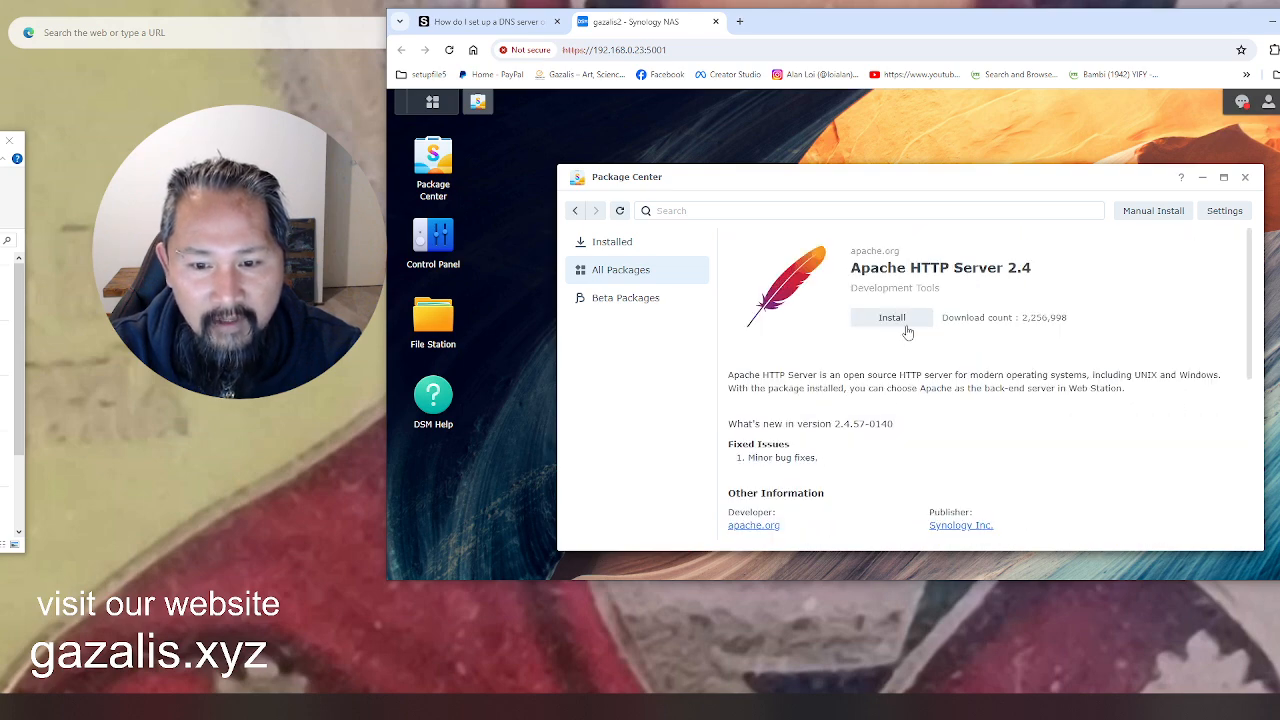
- Install Apache HTTP Server 2.4 together with Web Station, then minimize Package Center
click(906, 322)
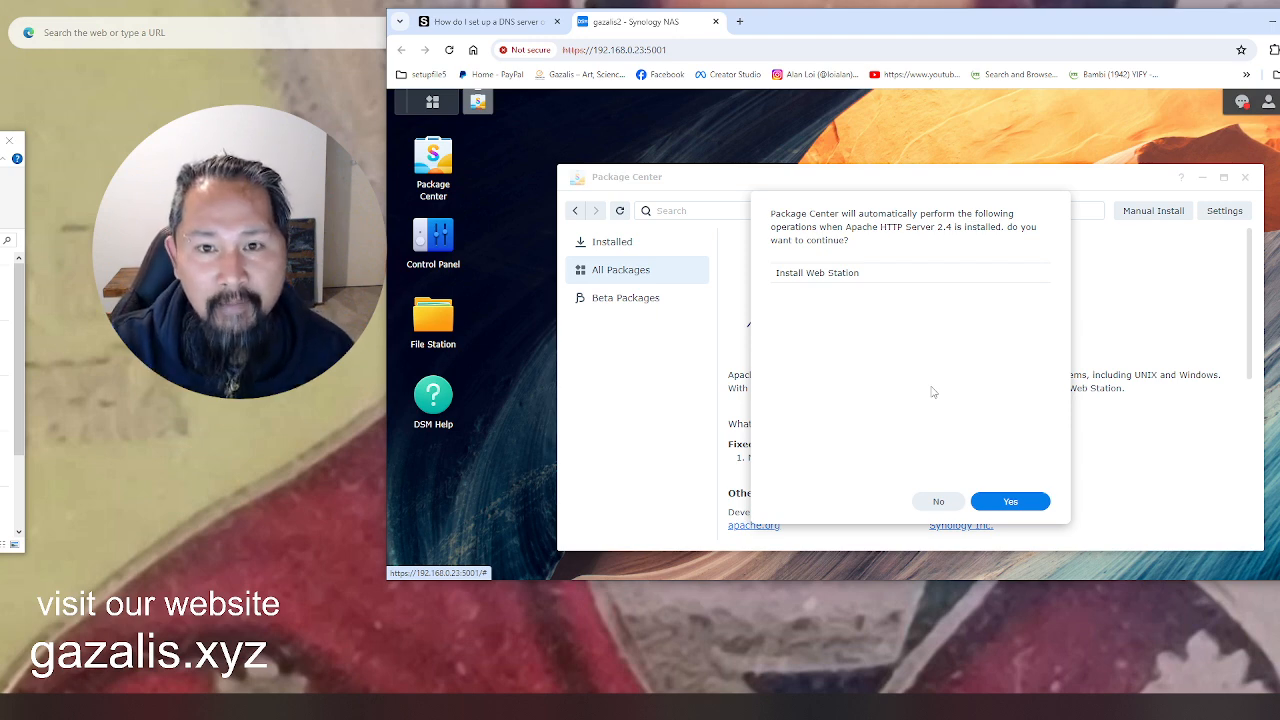
click(1004, 502)
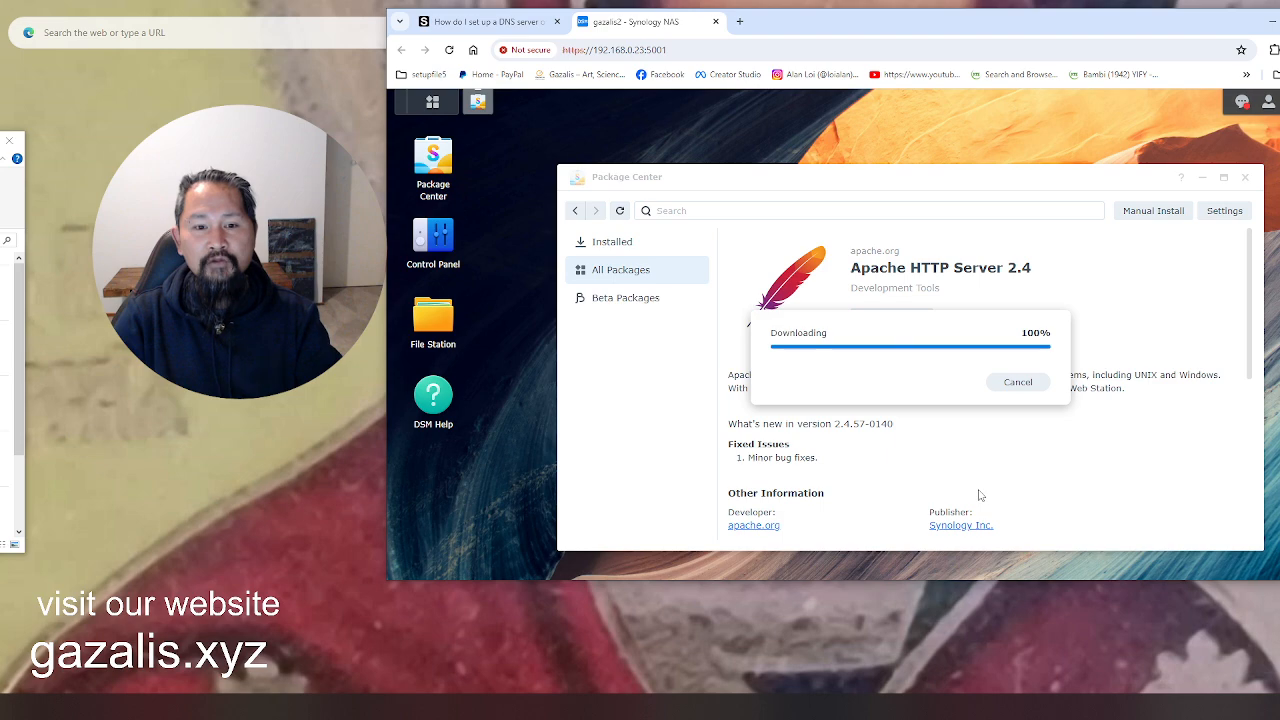
key(Return)
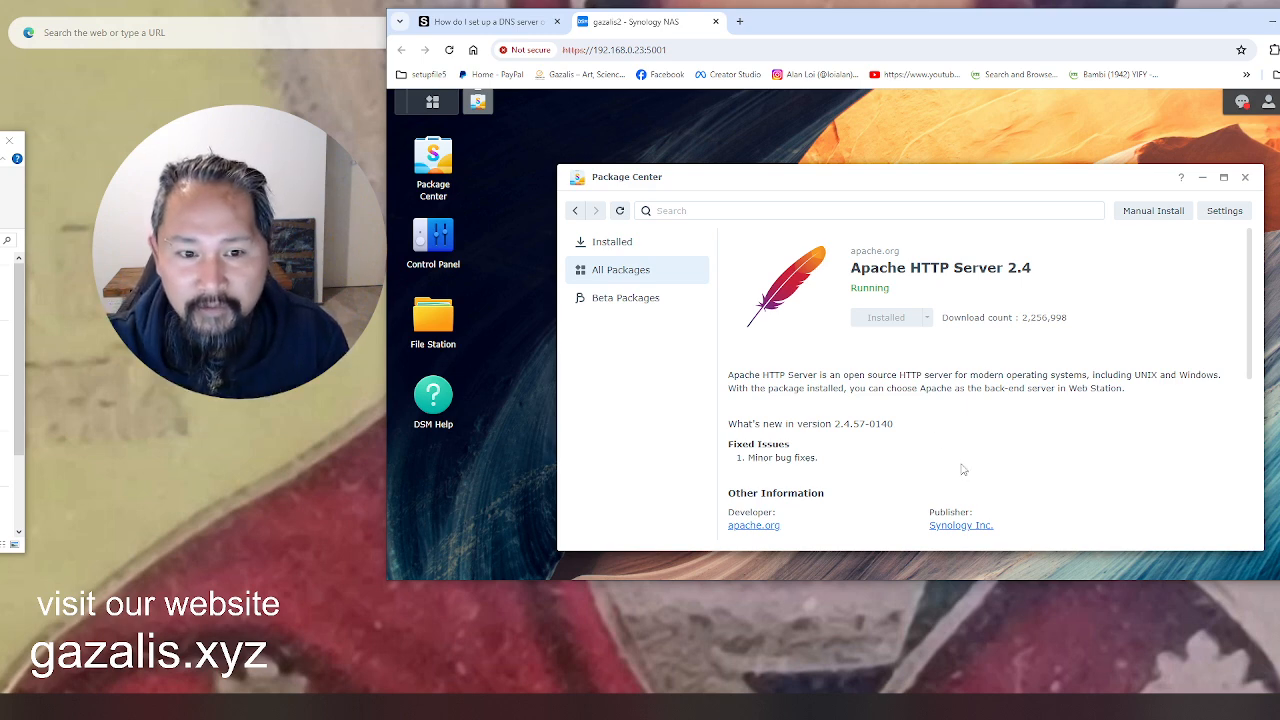
click(1203, 180)
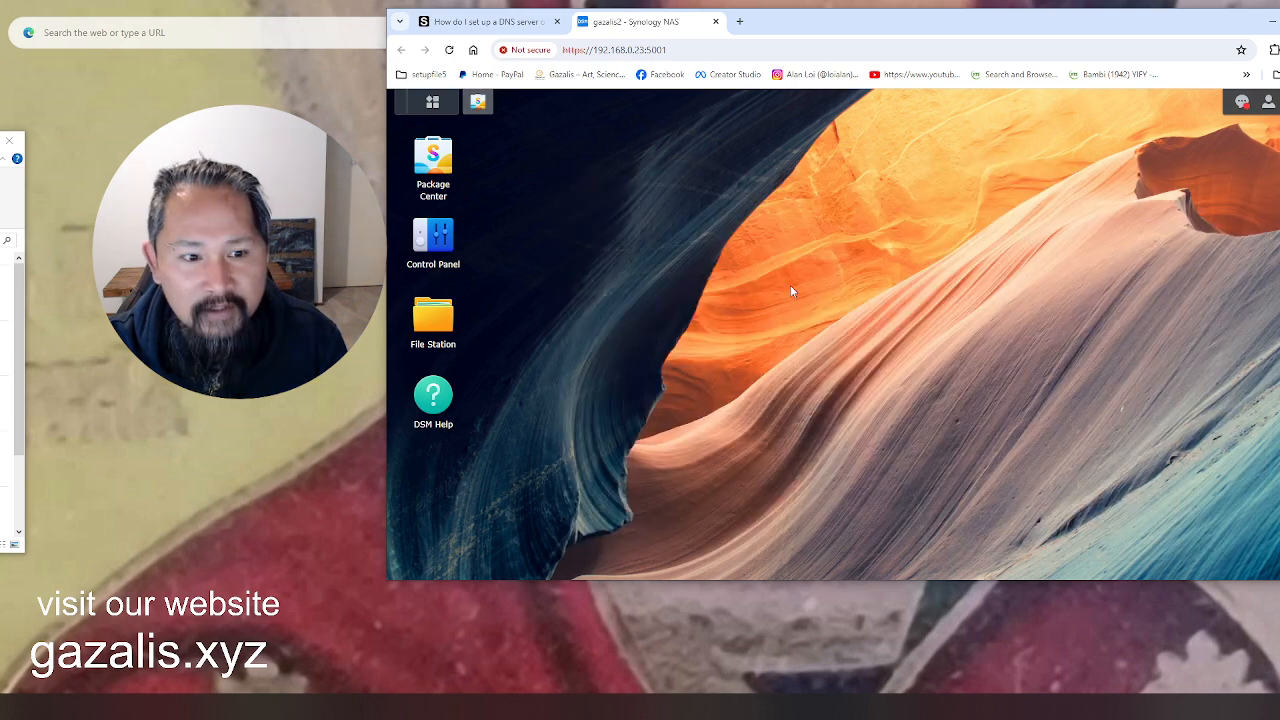
- Open Web Station from the installed packages and display its list of web portals
click(438, 172)
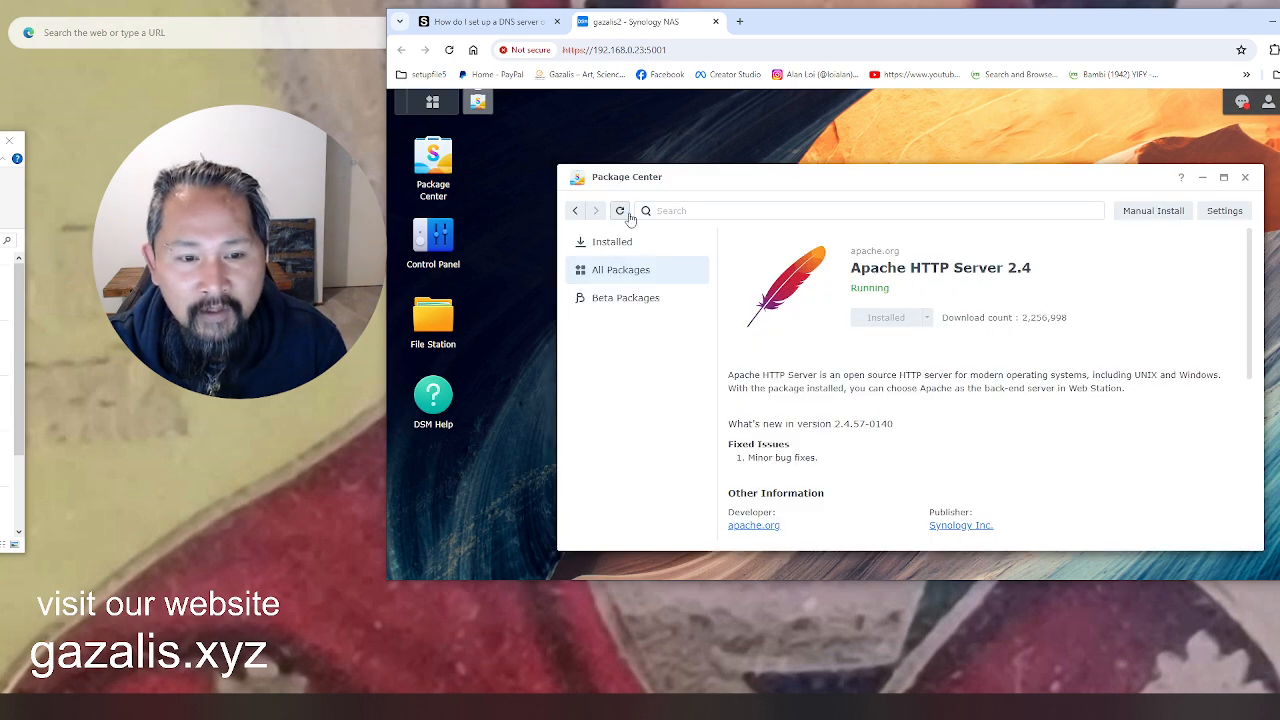
click(612, 249)
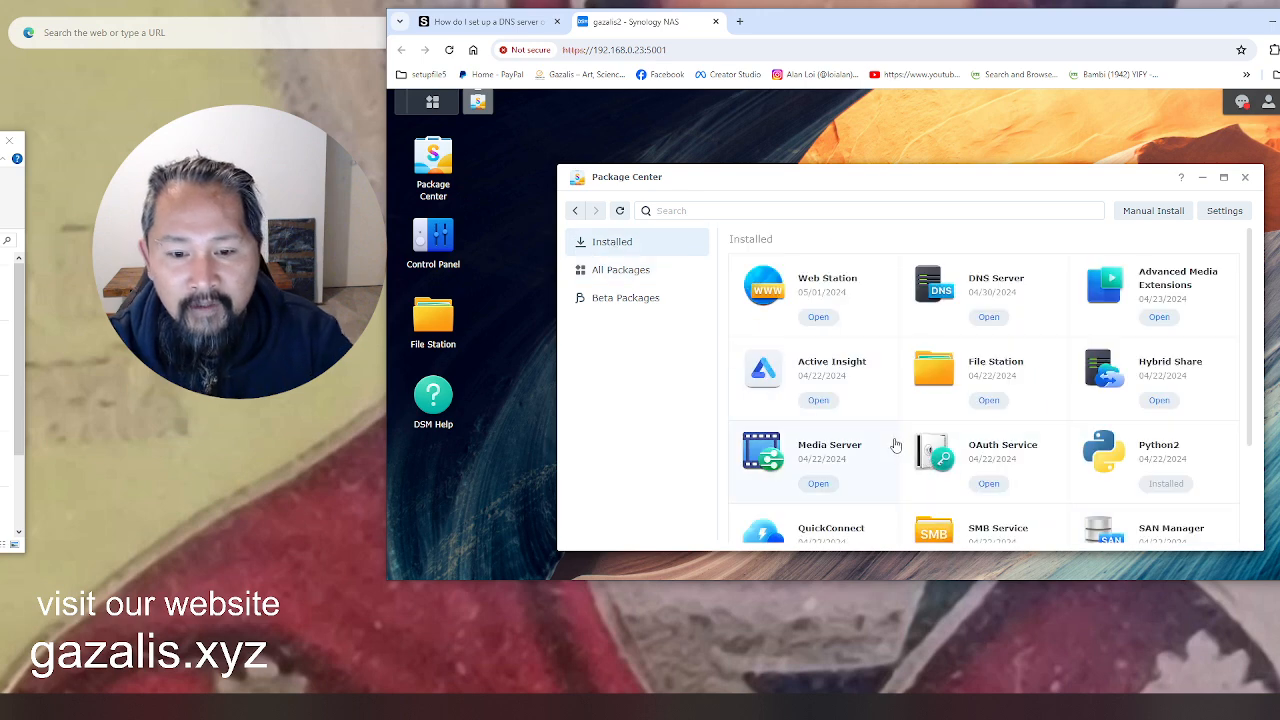
scroll(895, 446, down, 3)
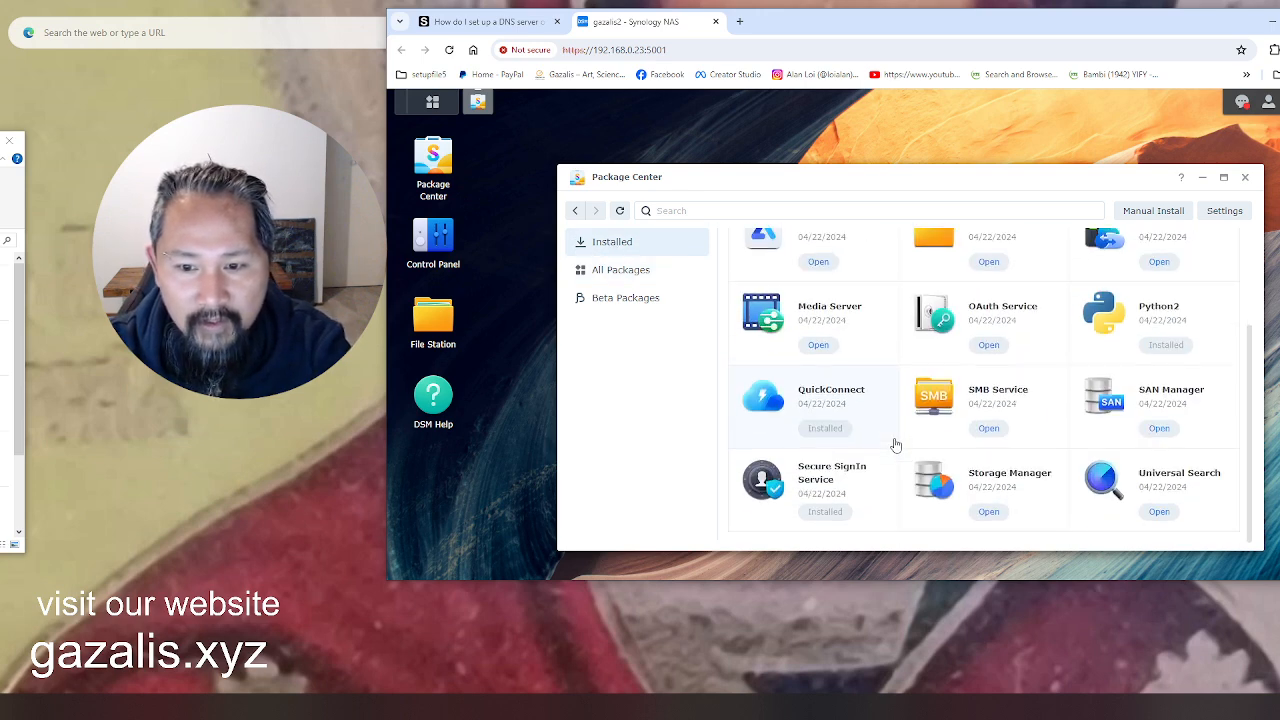
scroll(895, 446, up, 3)
scroll(895, 446, down, 3)
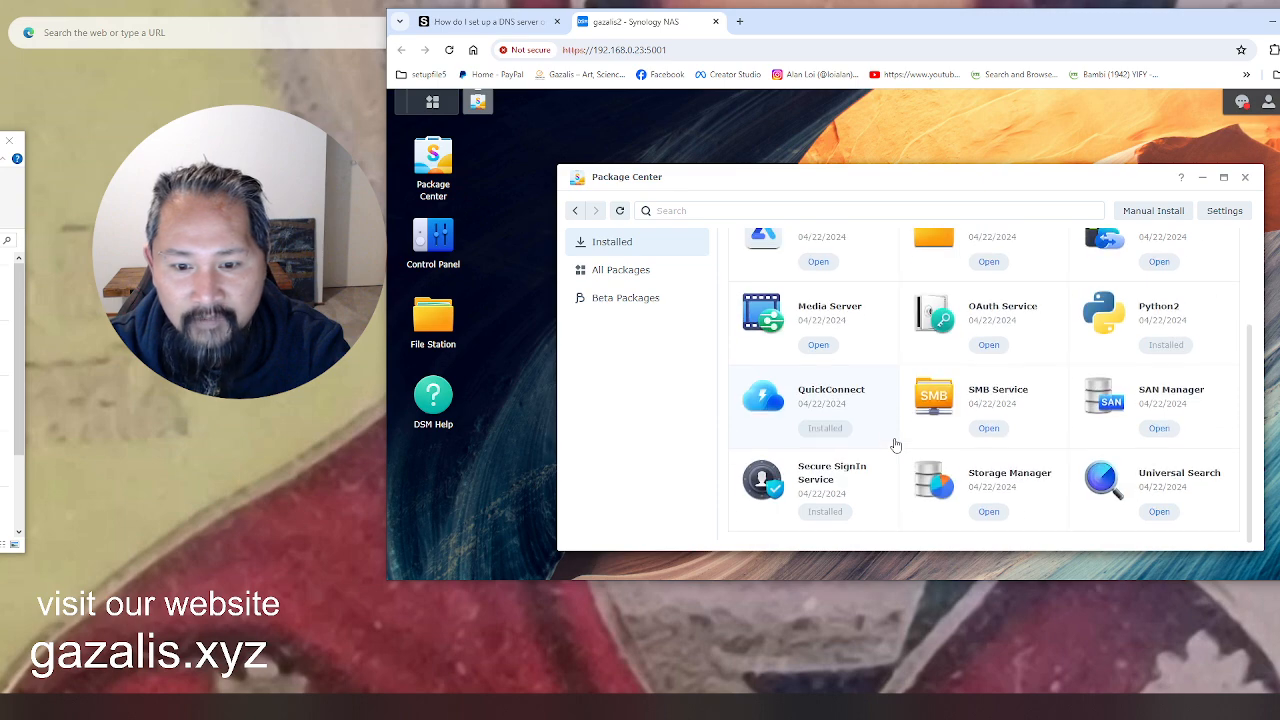
scroll(895, 446, up, 3)
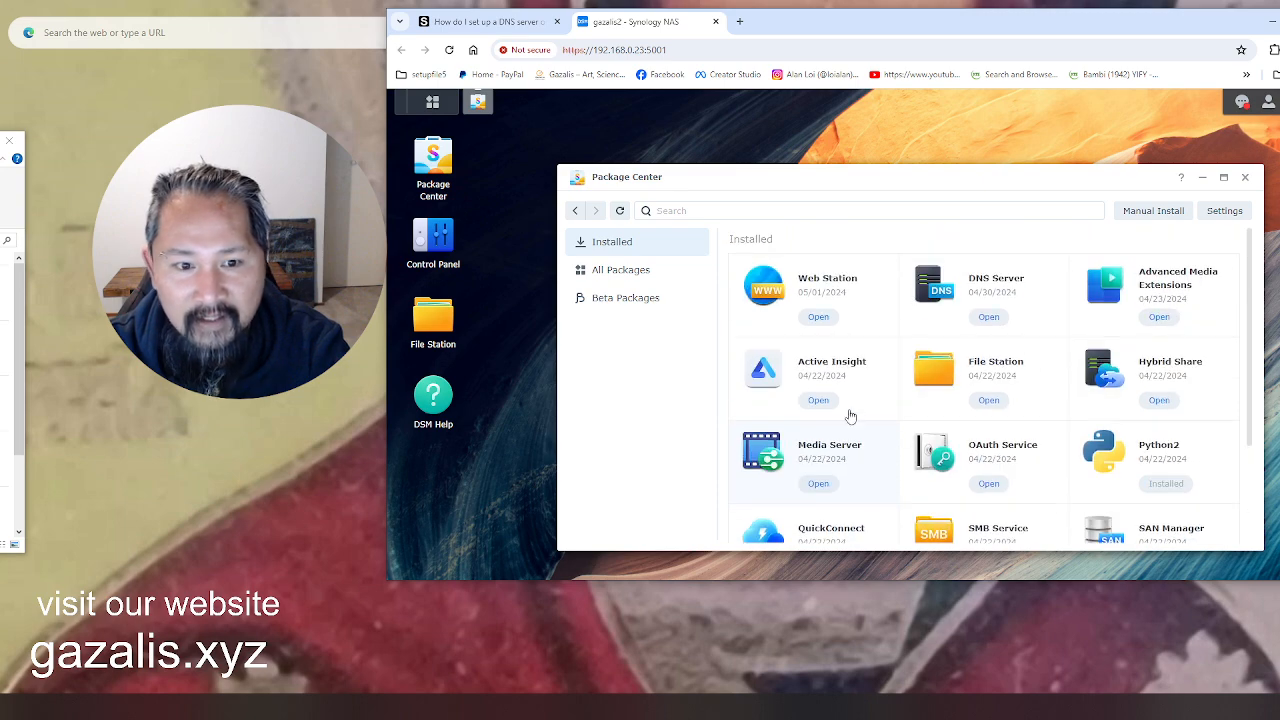
click(830, 319)
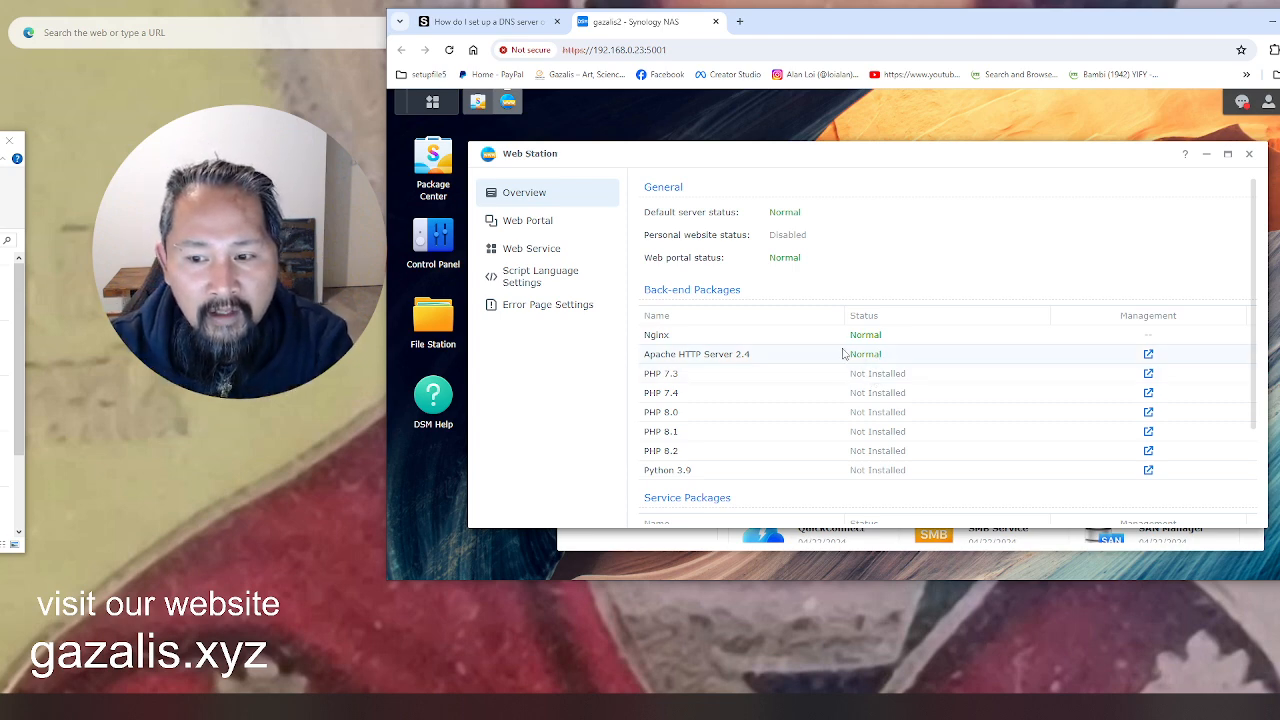
click(535, 226)
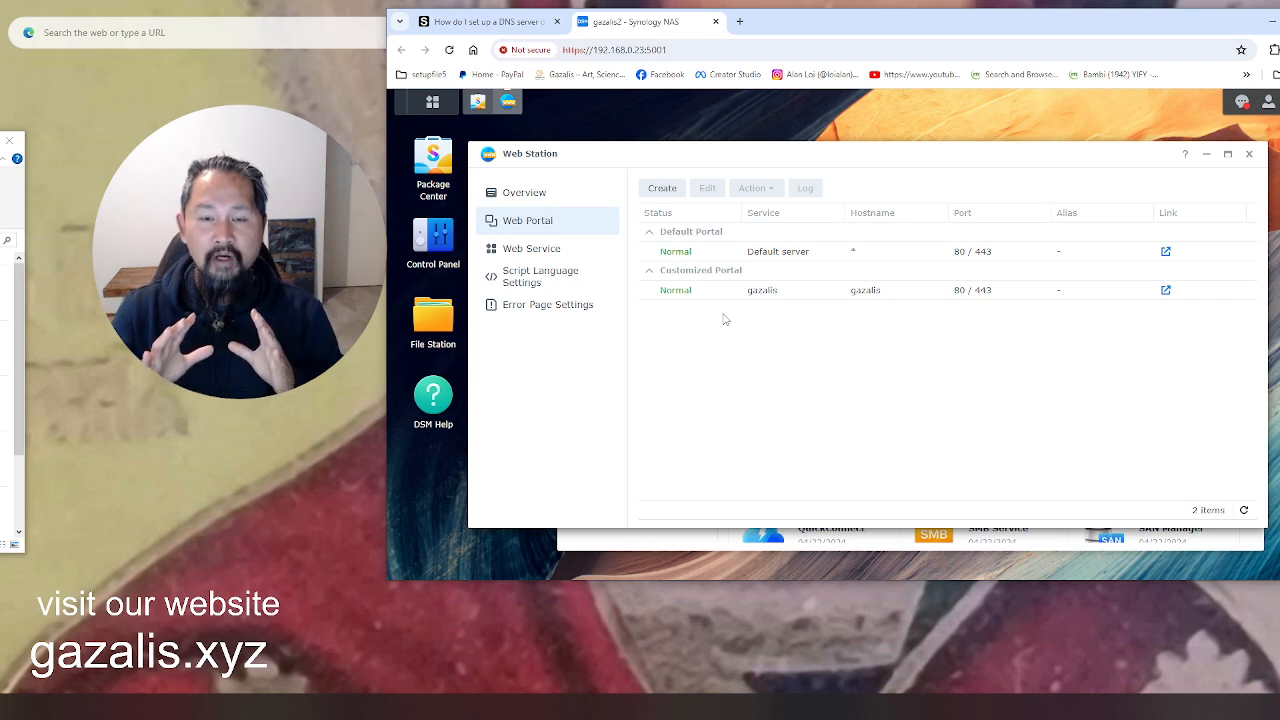
click(739, 21)
text(www.gazal)
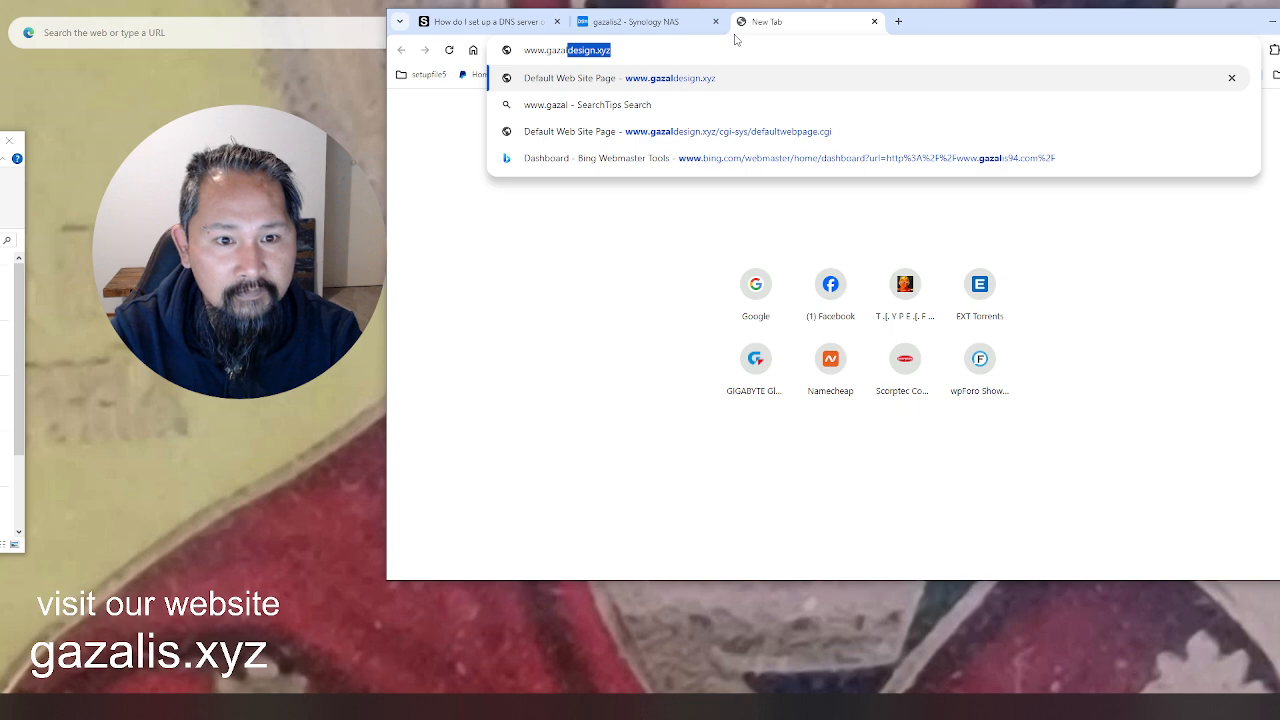
key(Return)
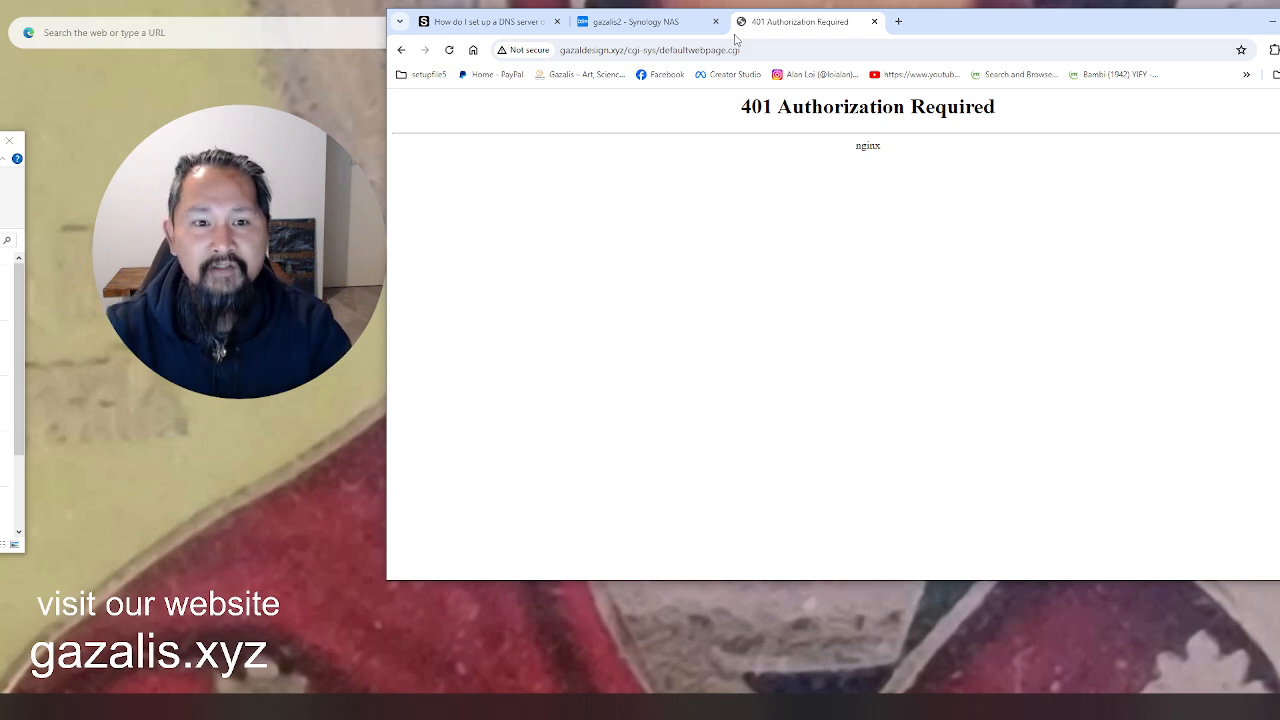
click(874, 21)
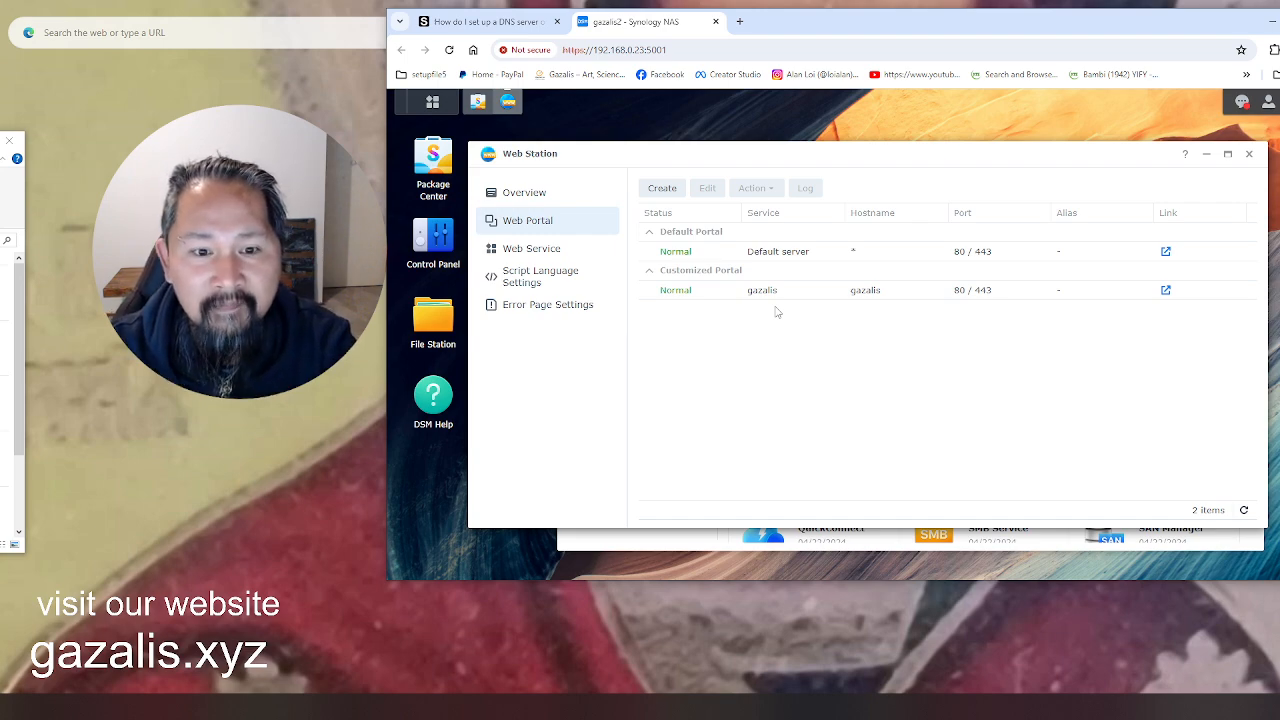
- Delete the customized web portal for the gazalis service
click(686, 291)
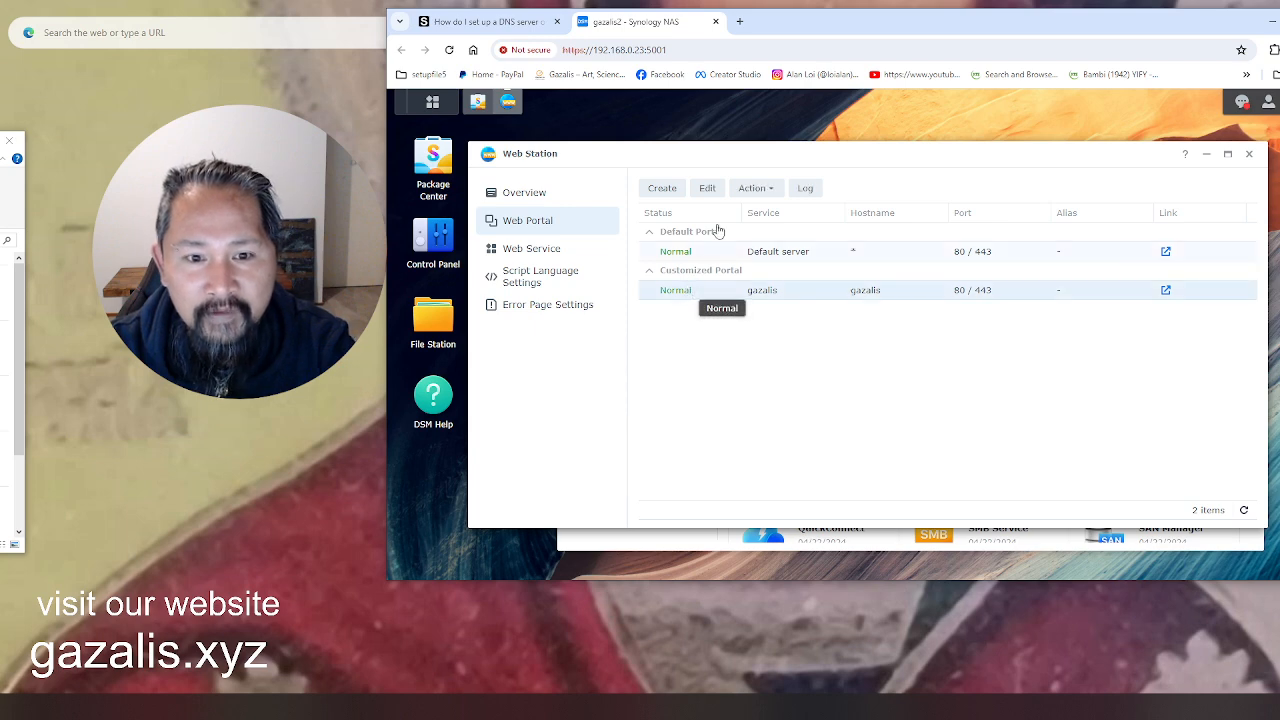
click(757, 190)
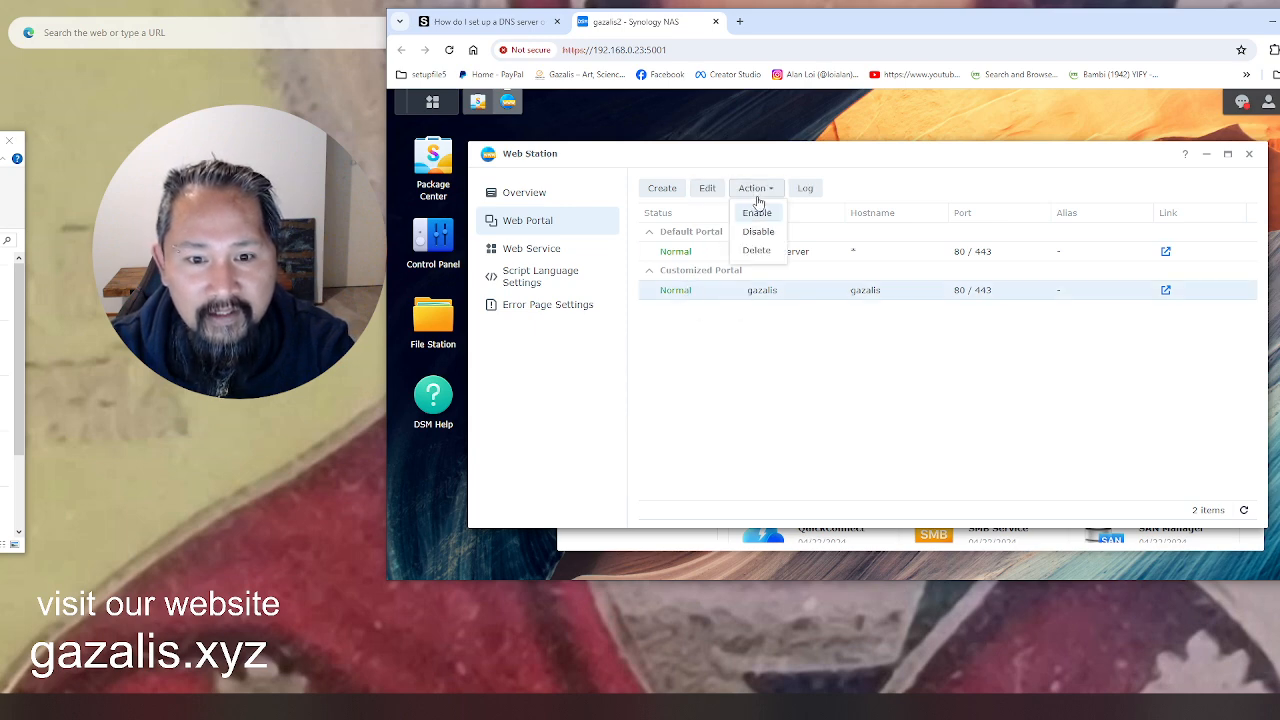
click(768, 254)
click(962, 353)
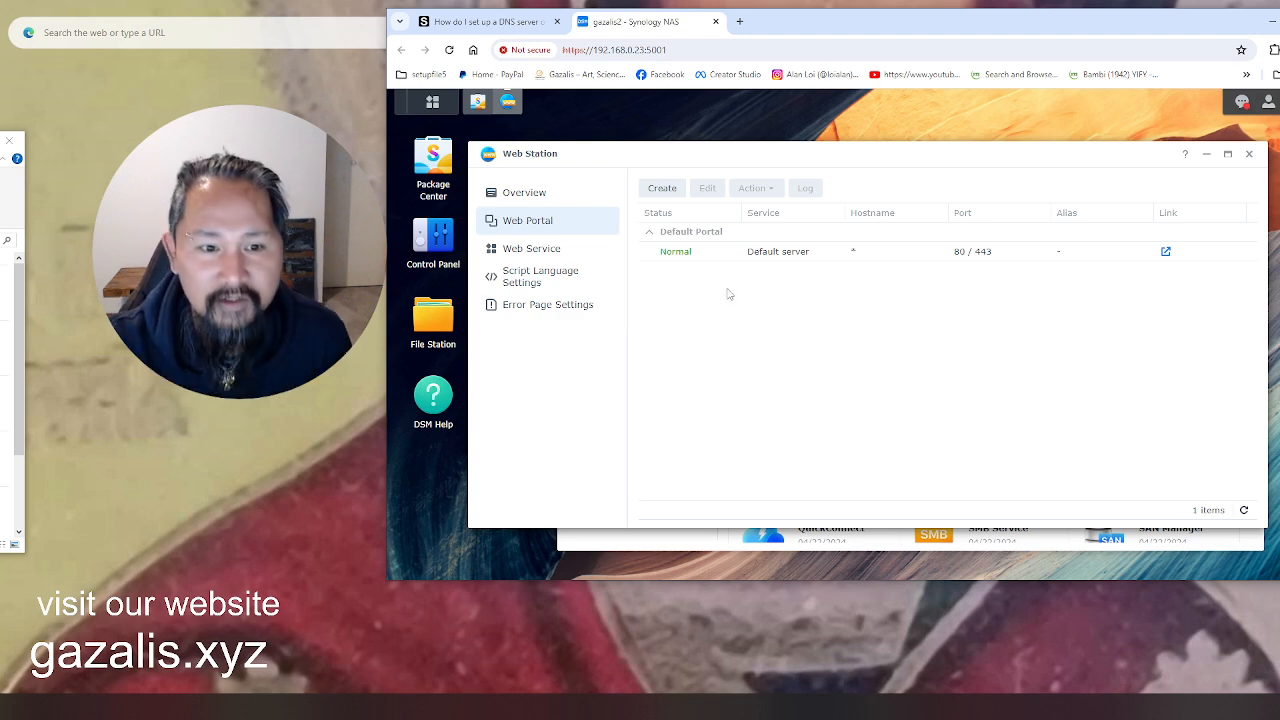
click(665, 192)
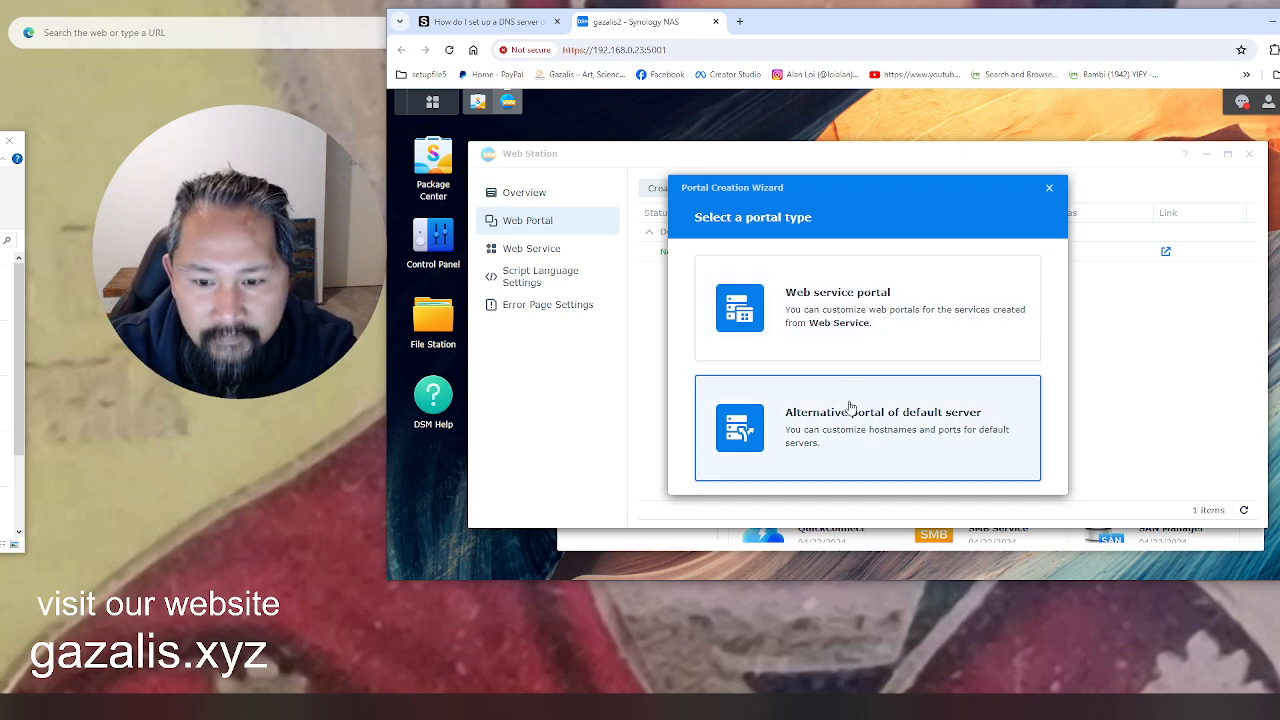
click(840, 445)
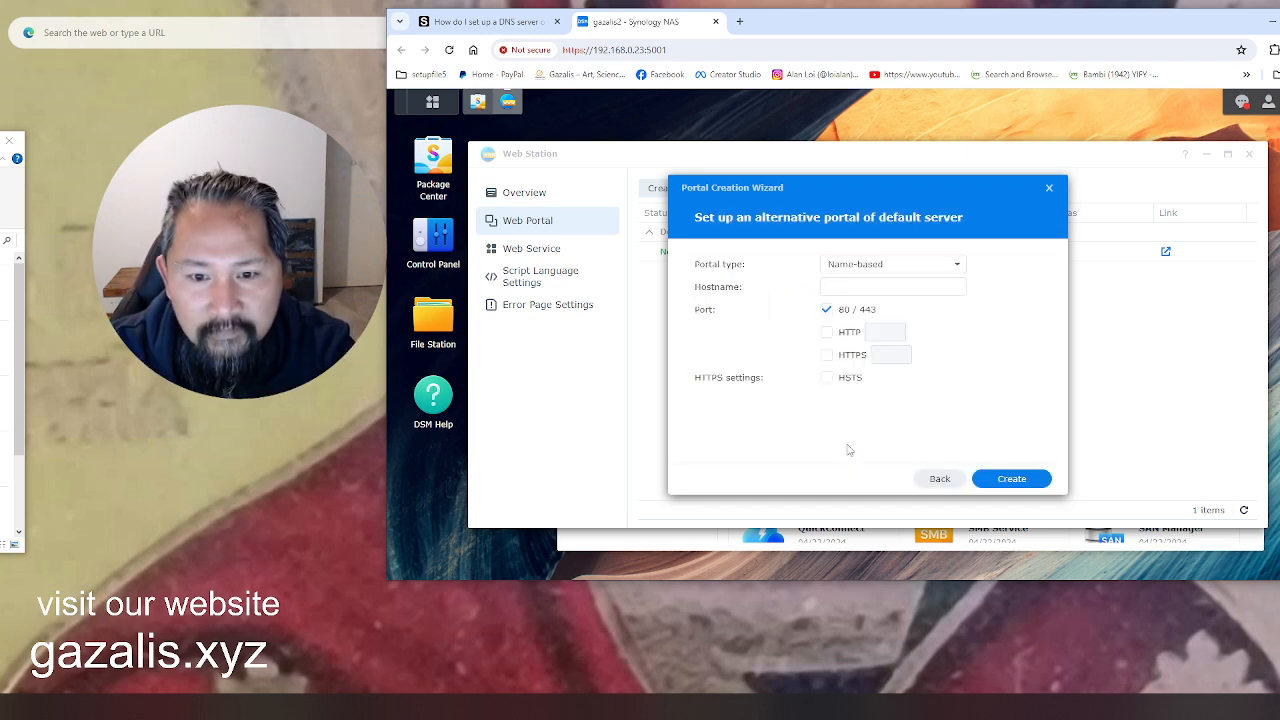
click(943, 263)
click(988, 266)
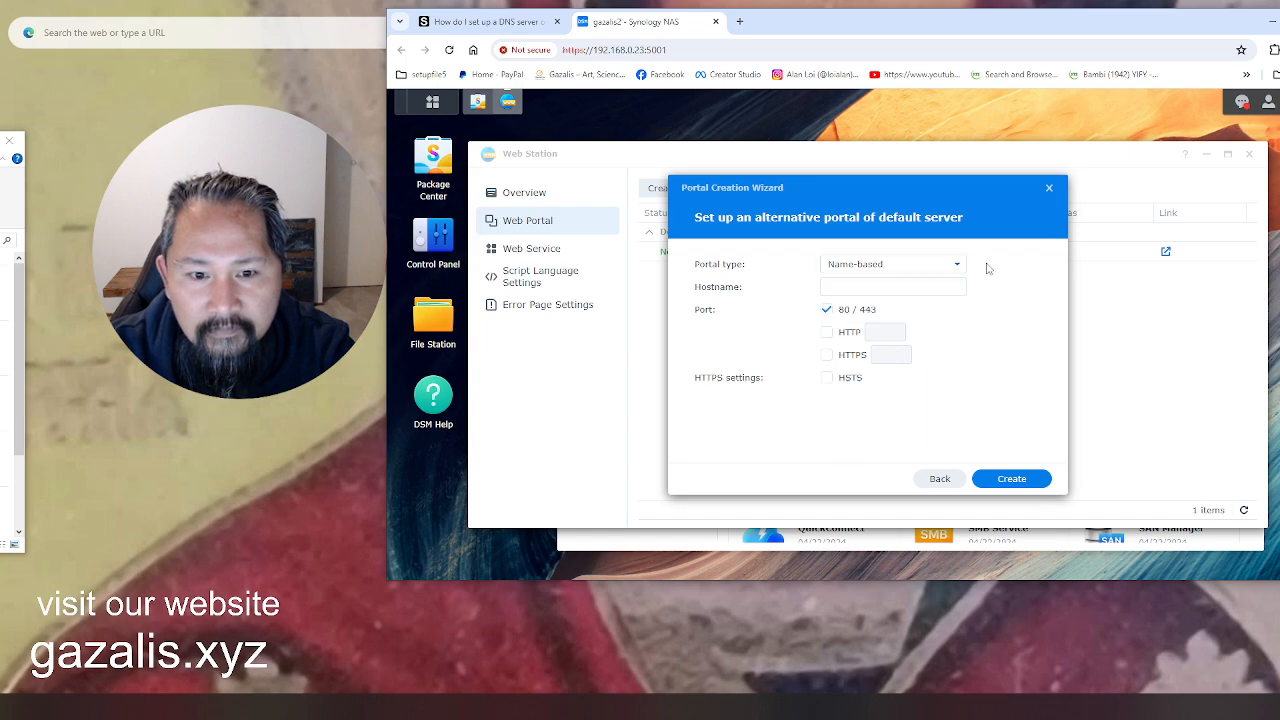
click(911, 284)
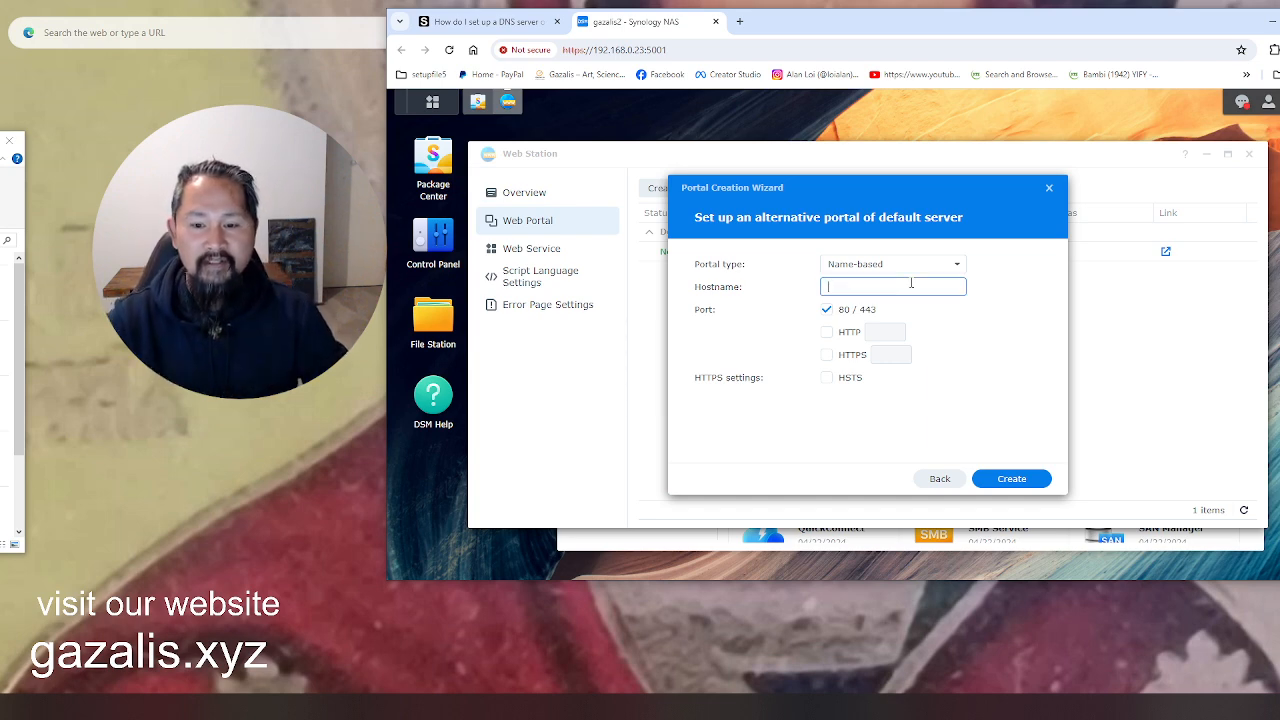
click(1049, 189)
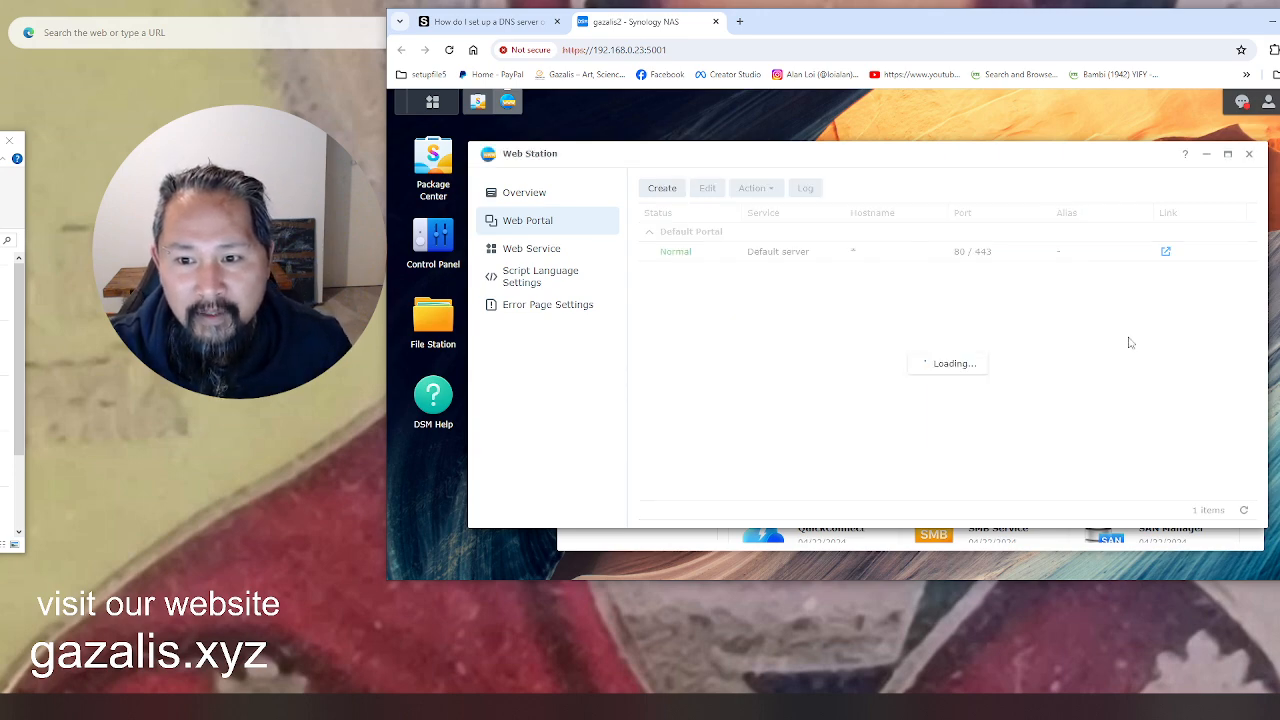
- Close the Web Station and Package Center windows
click(1249, 154)
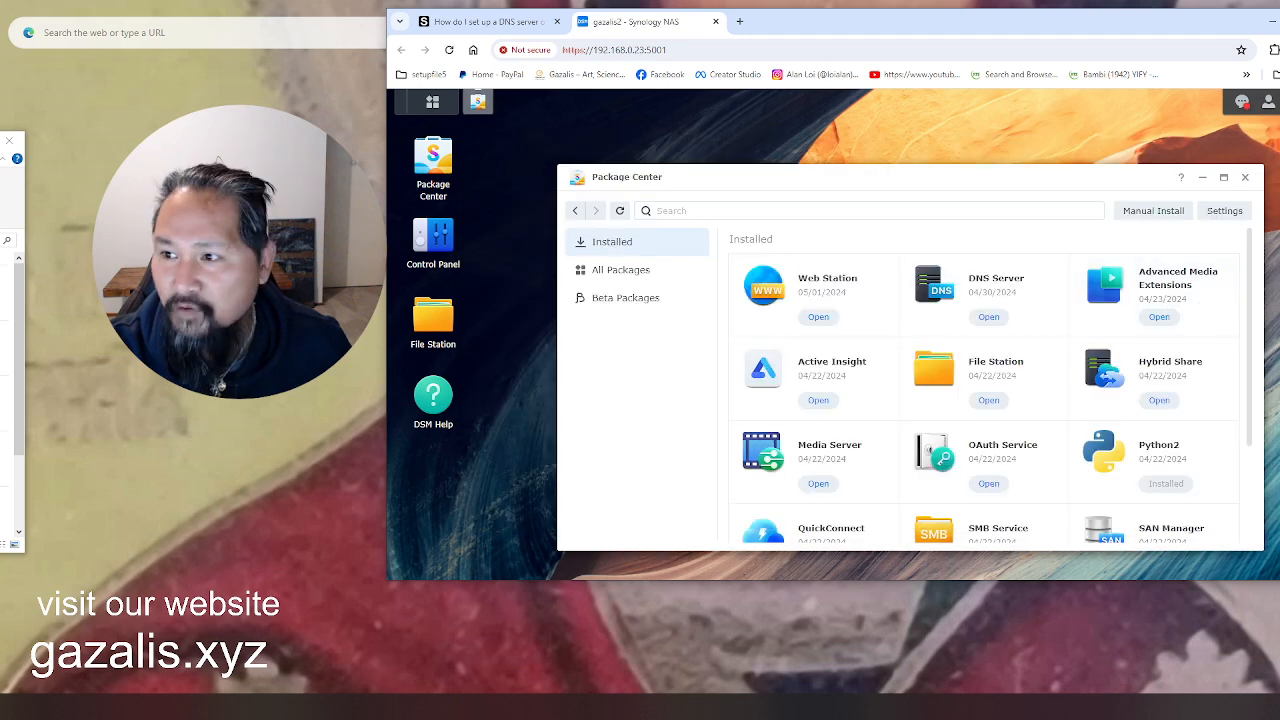
click(1245, 177)
- View the system notifications and the linked Pre-Release Program Agreement, closing both when done
click(1242, 102)
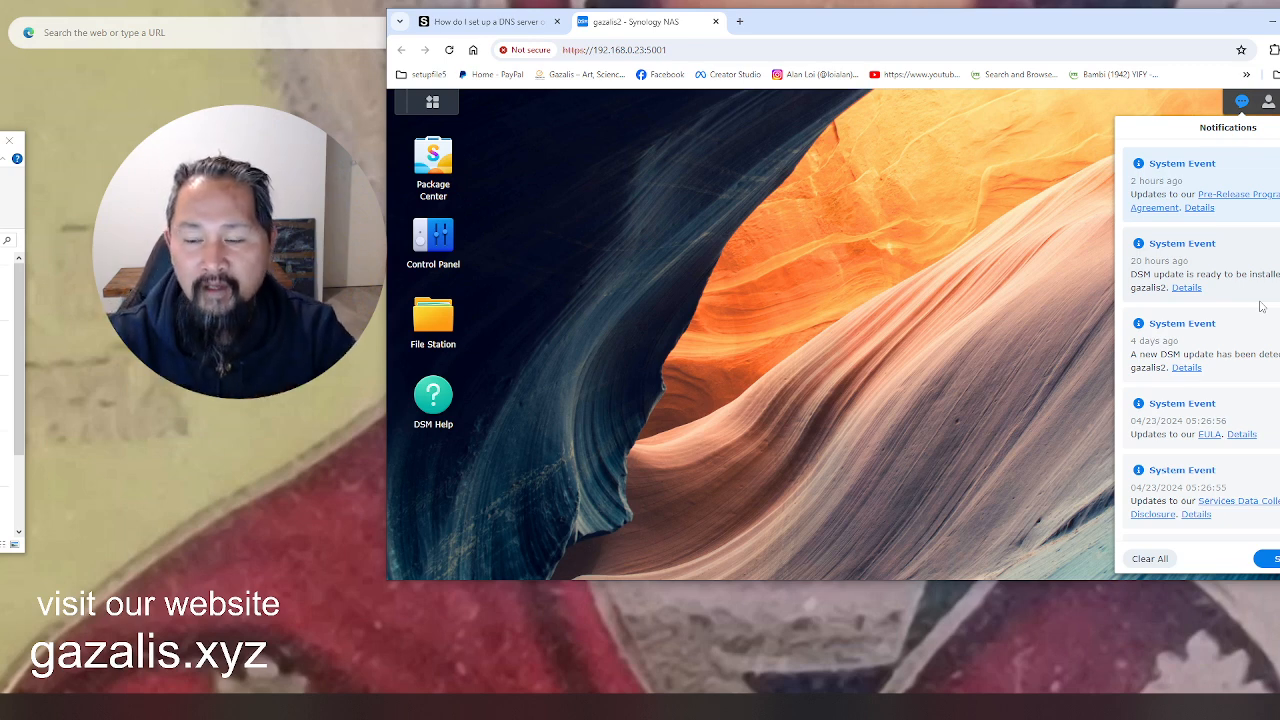
click(1243, 204)
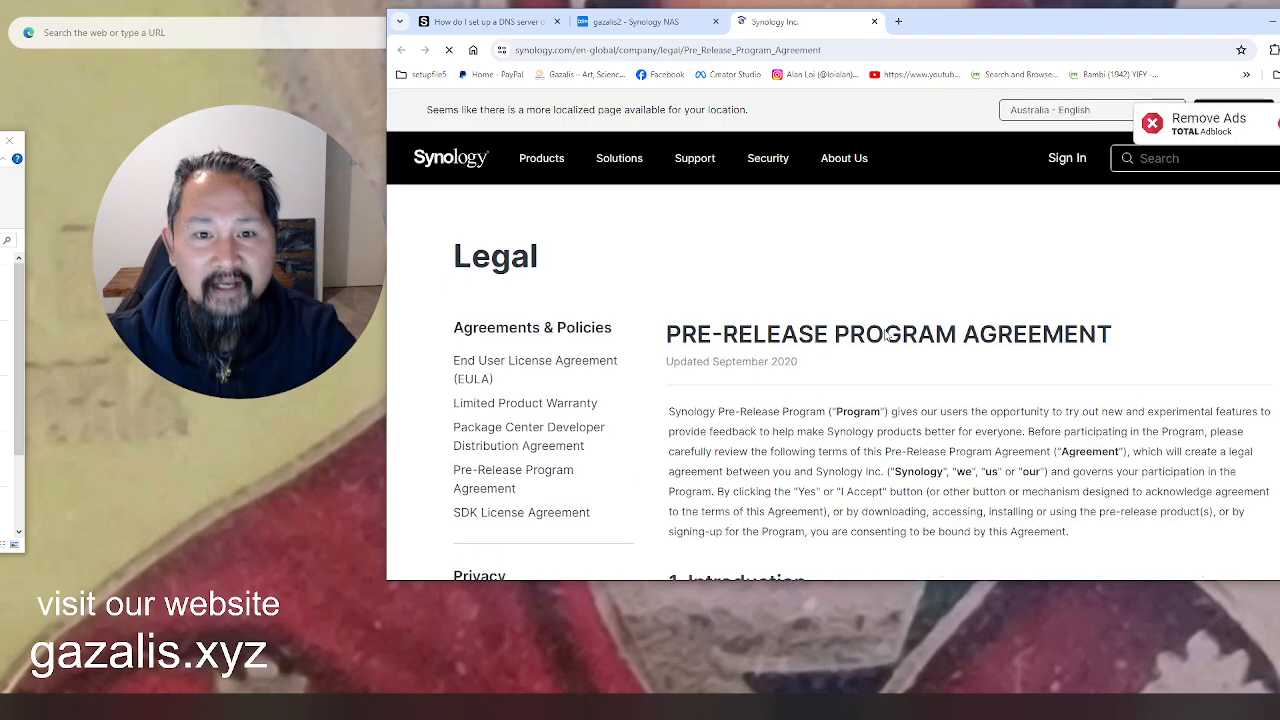
click(874, 21)
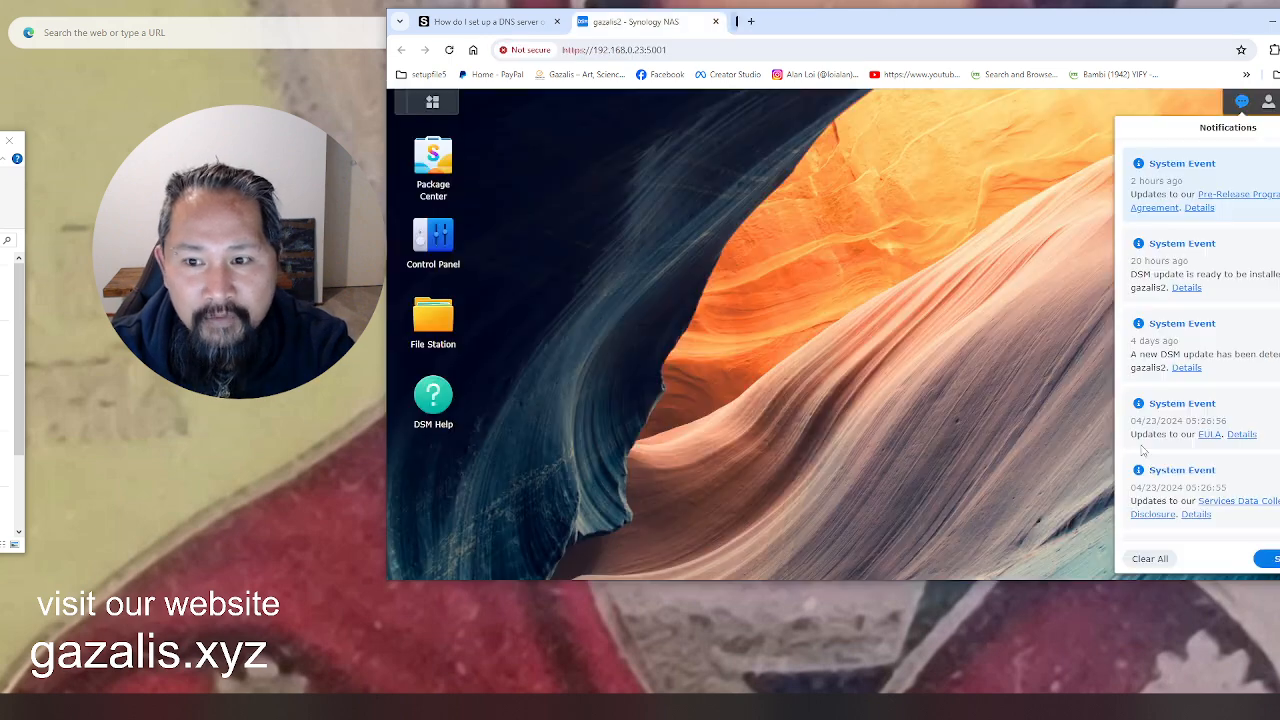
click(1068, 353)
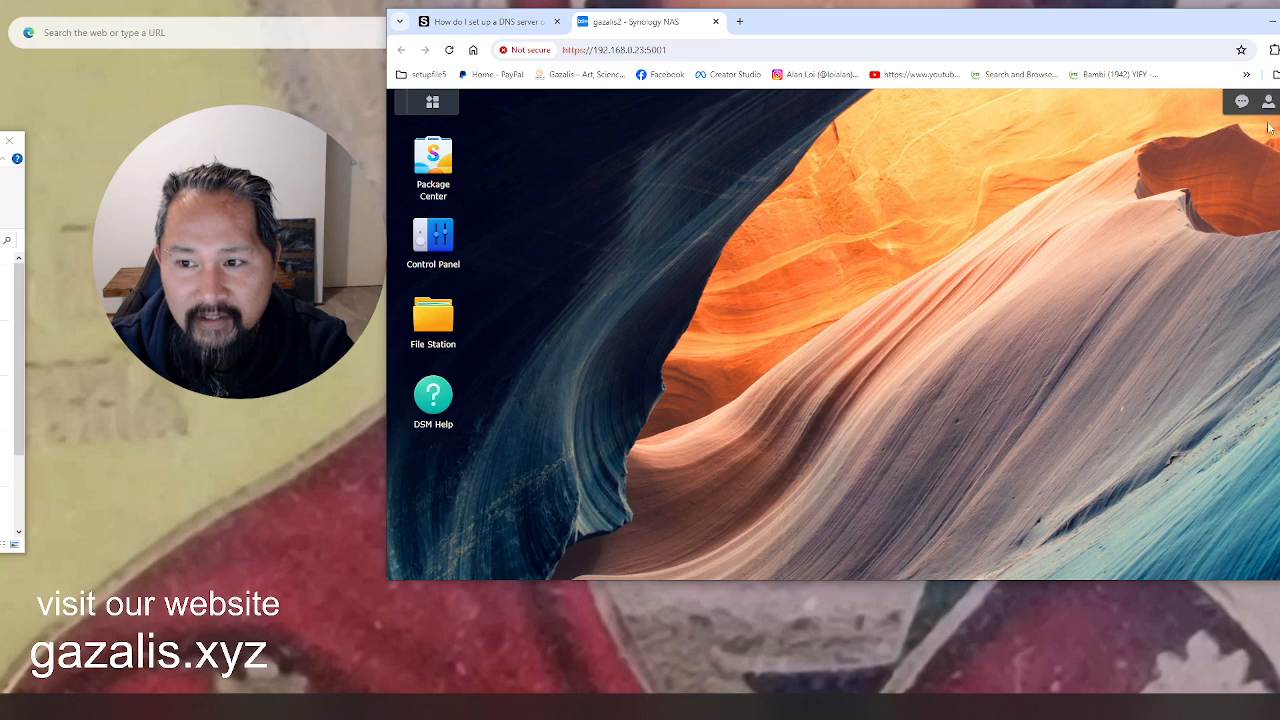